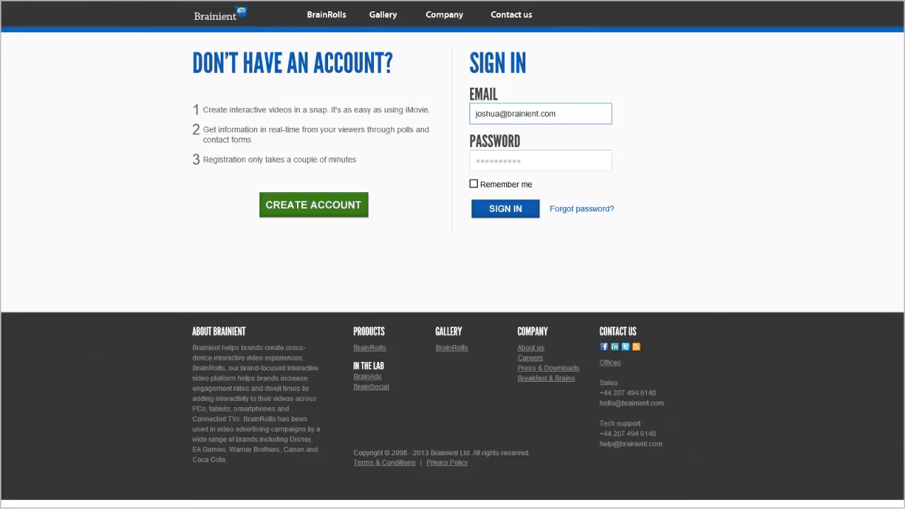
Sign in to the existing account and start creating a new campaign.
{"action": "mouse_move", "coordinate": [159, 24]}
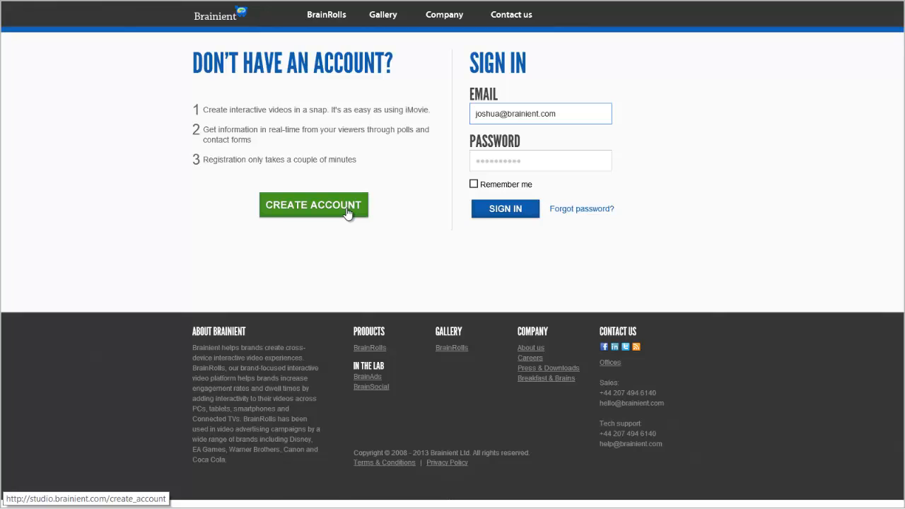
{"action": "left_click", "coordinate": [523, 209]}
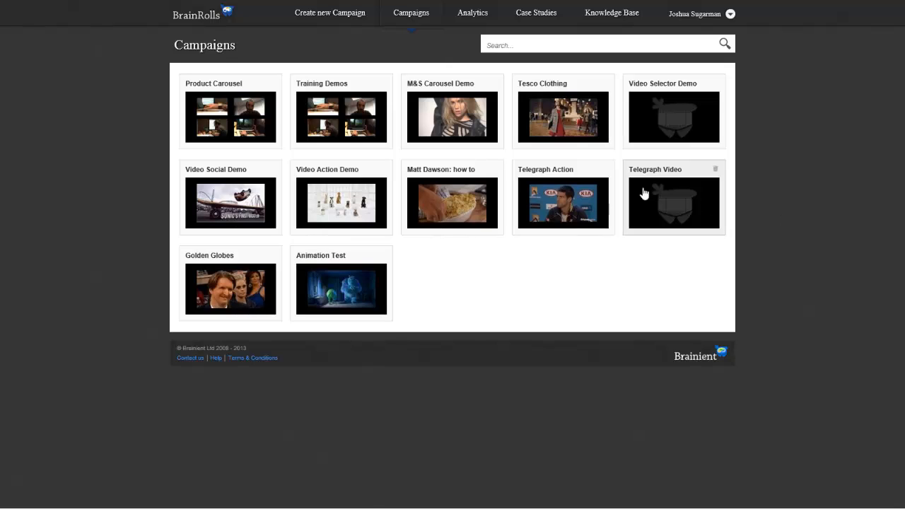
{"action": "left_click", "coordinate": [322, 19]}
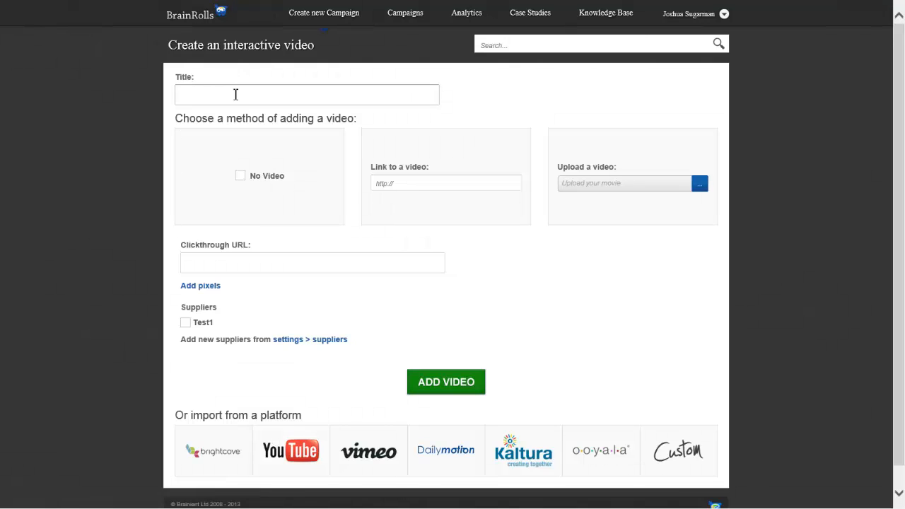
{"action": "left_click", "coordinate": [236, 94]}
{"action": "type", "text": "train"}
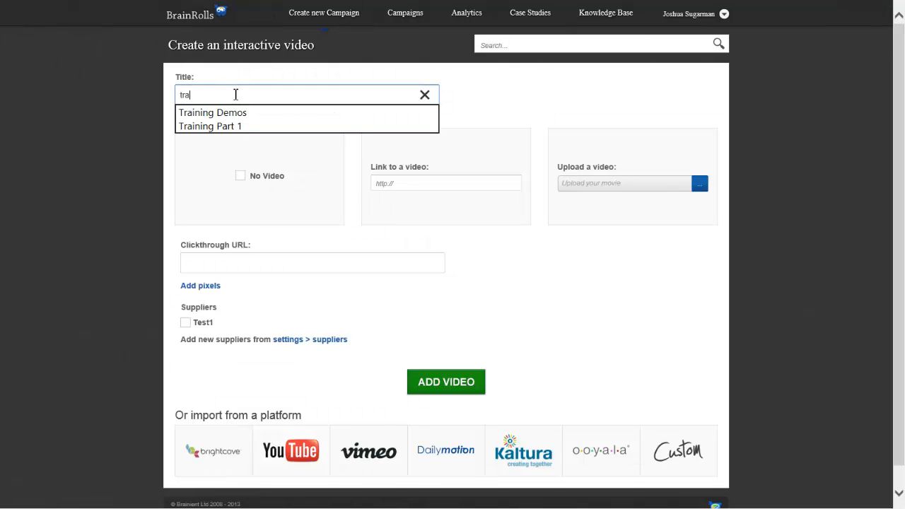
{"action": "left_click", "coordinate": [241, 126]}
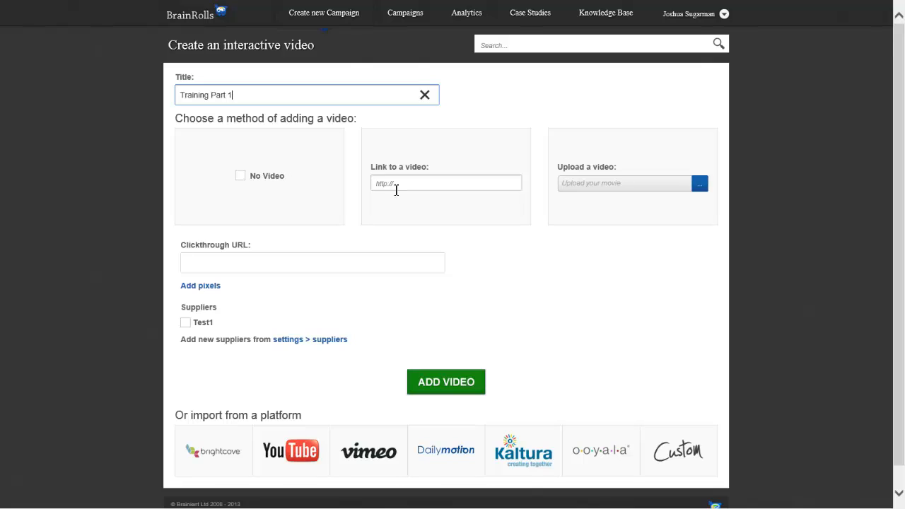
{"action": "left_click", "coordinate": [414, 185]}
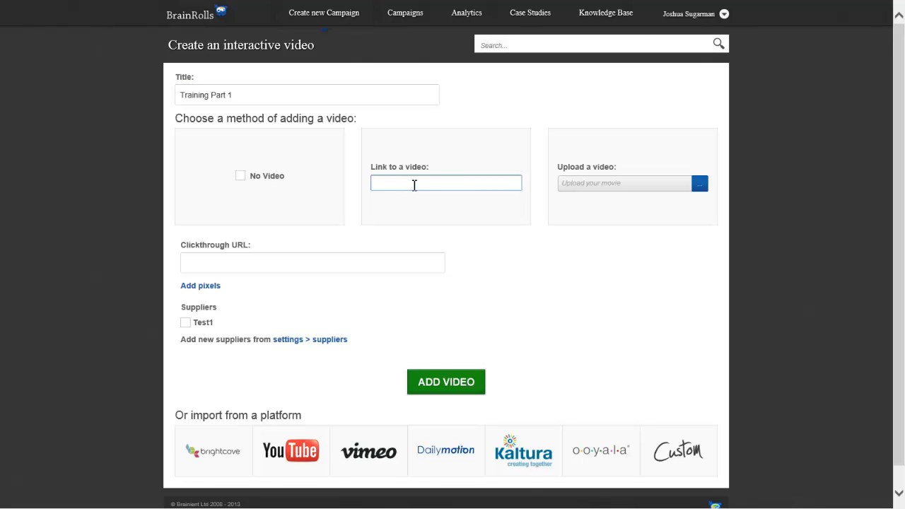
{"action": "type", "text": "http://www.youtube.com/watch?v=o5uMU-qhmGU"}
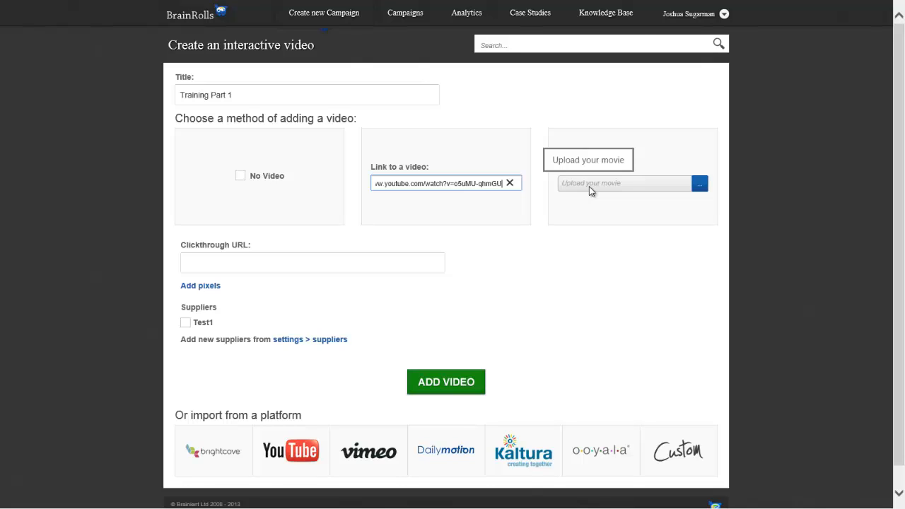
Show the impression and click pixel fields for the new campaign and add the video, leaving the clickthrough URL and pixels blank.
{"action": "left_click", "coordinate": [315, 258]}
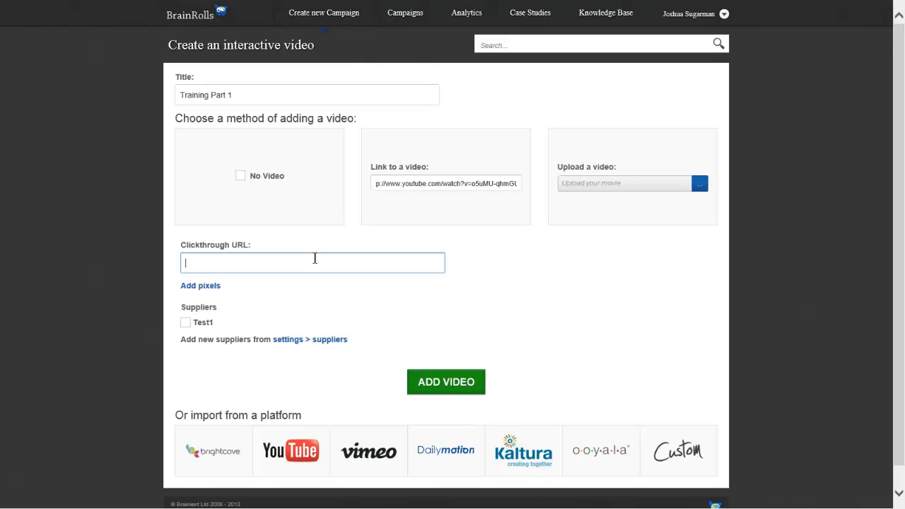
{"action": "left_click", "coordinate": [194, 287]}
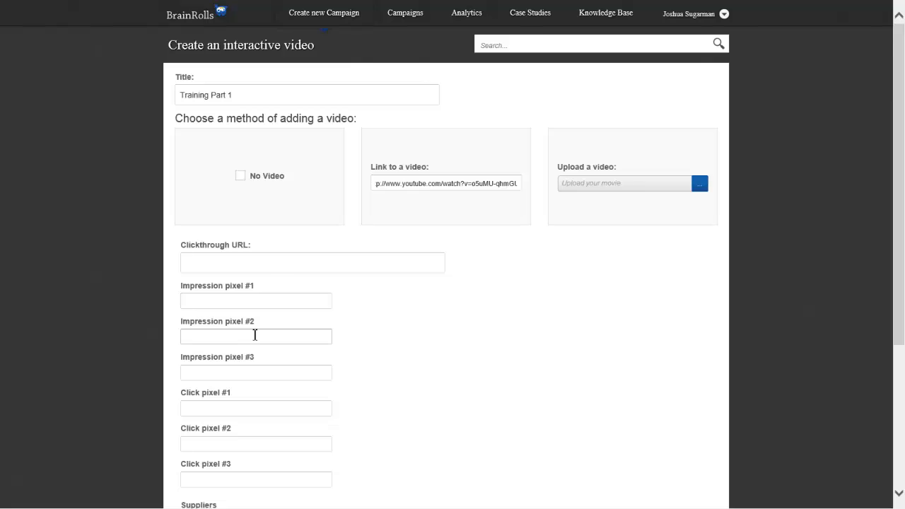
{"action": "scroll", "coordinate": [256, 357], "scroll_direction": "down", "scroll_amount": 1}
{"action": "scroll", "coordinate": [256, 357], "scroll_direction": "down", "scroll_amount": 2}
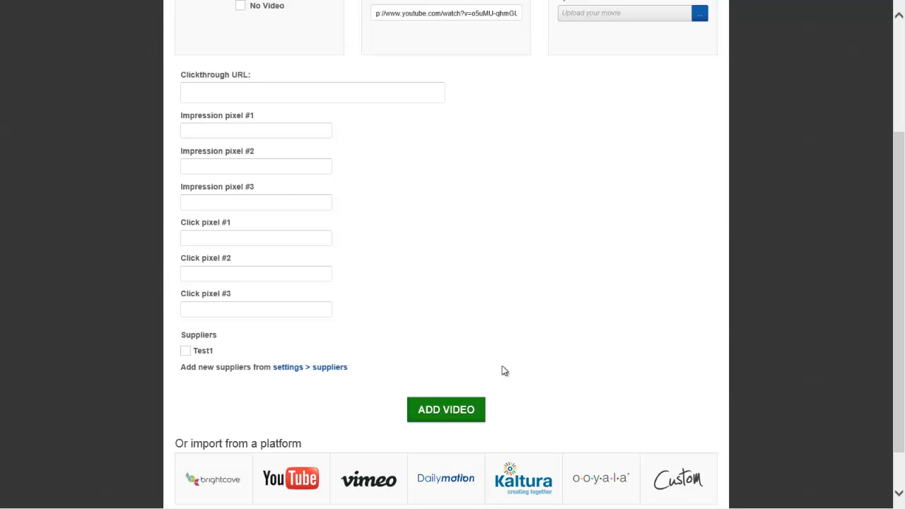
{"action": "scroll", "coordinate": [489, 375], "scroll_direction": "up", "scroll_amount": 1}
{"action": "scroll", "coordinate": [481, 403], "scroll_direction": "down", "scroll_amount": 1}
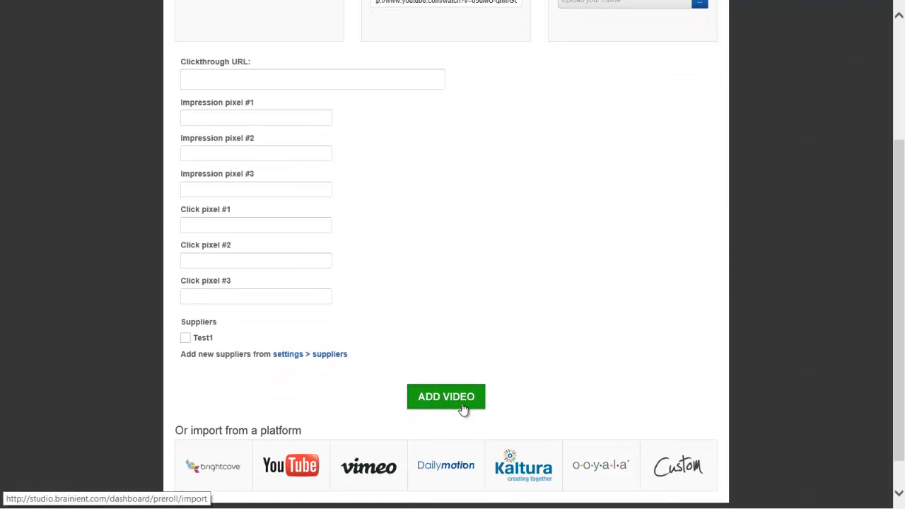
{"action": "left_click", "coordinate": [460, 401]}
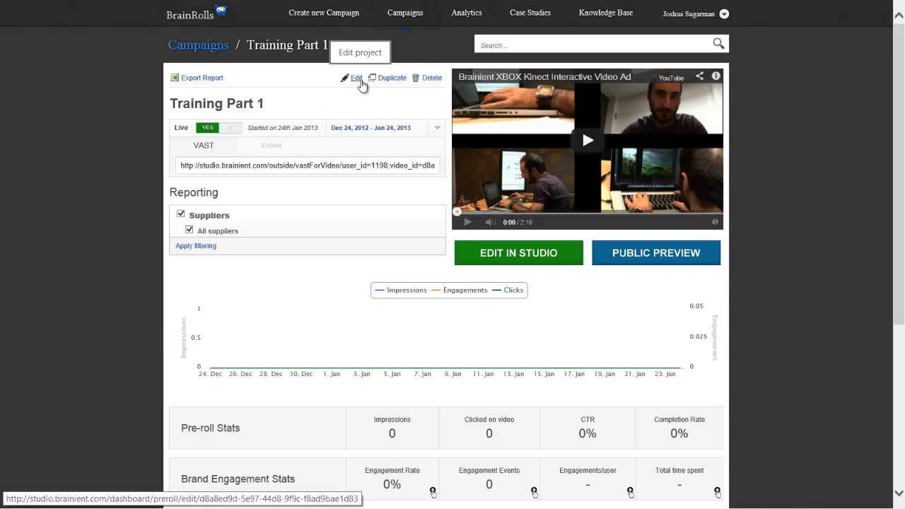
Duplicate the Training Part 1 campaign and delete the resulting copy.
{"action": "left_click", "coordinate": [397, 82]}
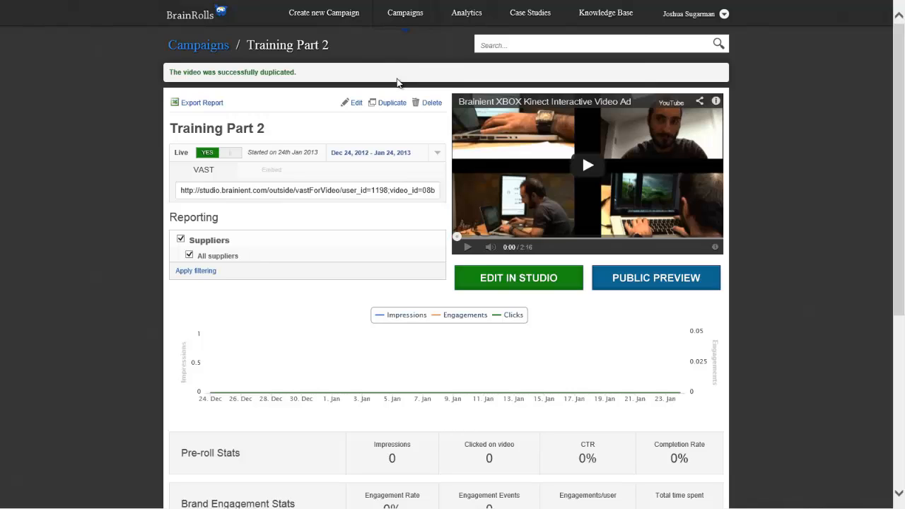
{"action": "left_click", "coordinate": [430, 104]}
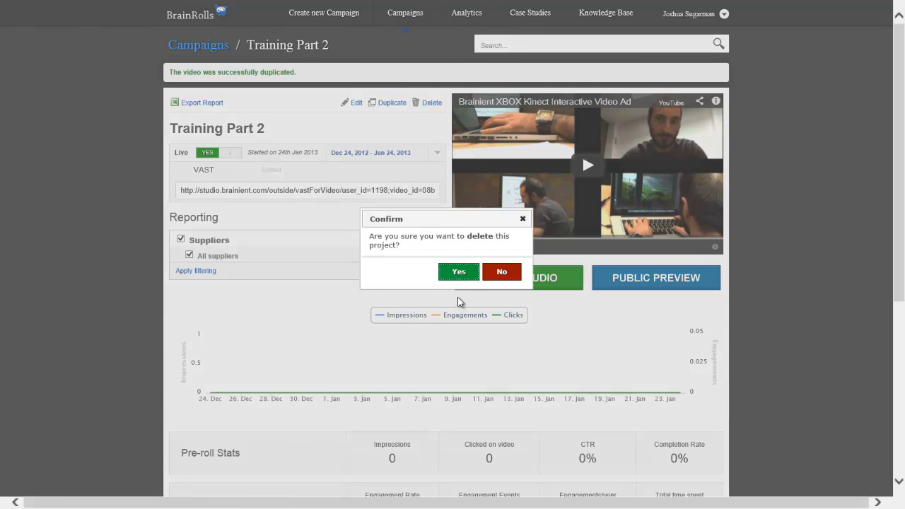
{"action": "left_click", "coordinate": [457, 277]}
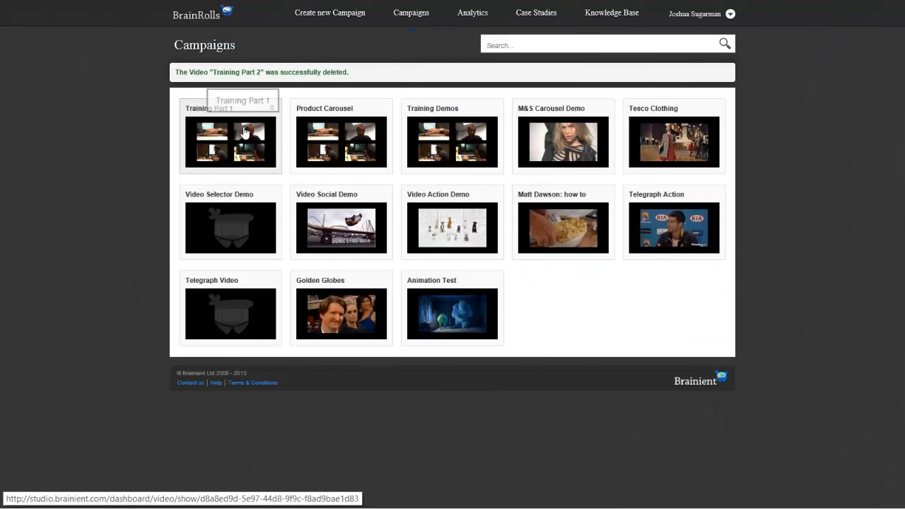
Open the Training Part 1 campaign's video settings and show the view and click tracking URL fields.
{"action": "left_click", "coordinate": [245, 133]}
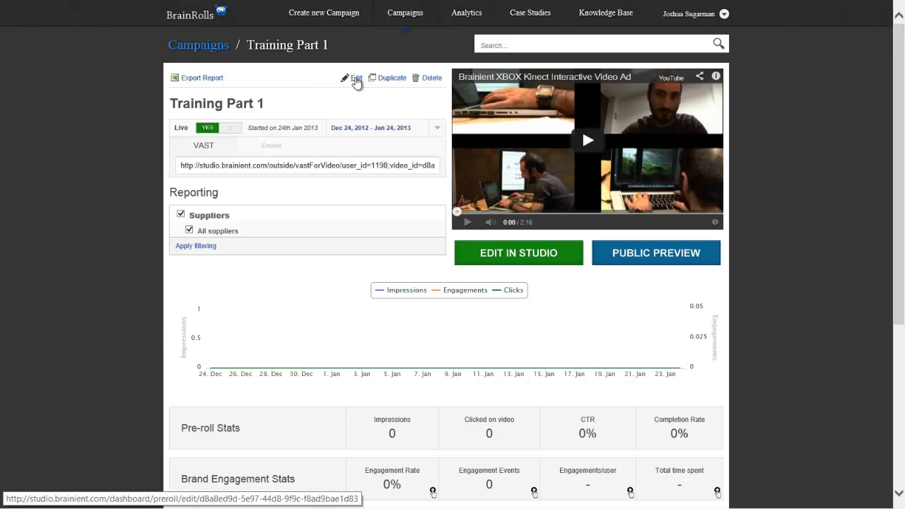
{"action": "left_click", "coordinate": [356, 79]}
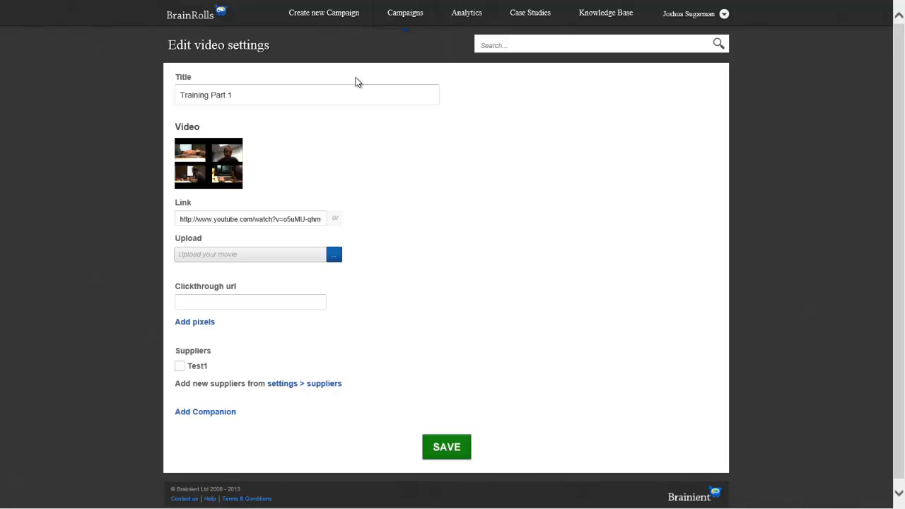
{"action": "left_click", "coordinate": [252, 302]}
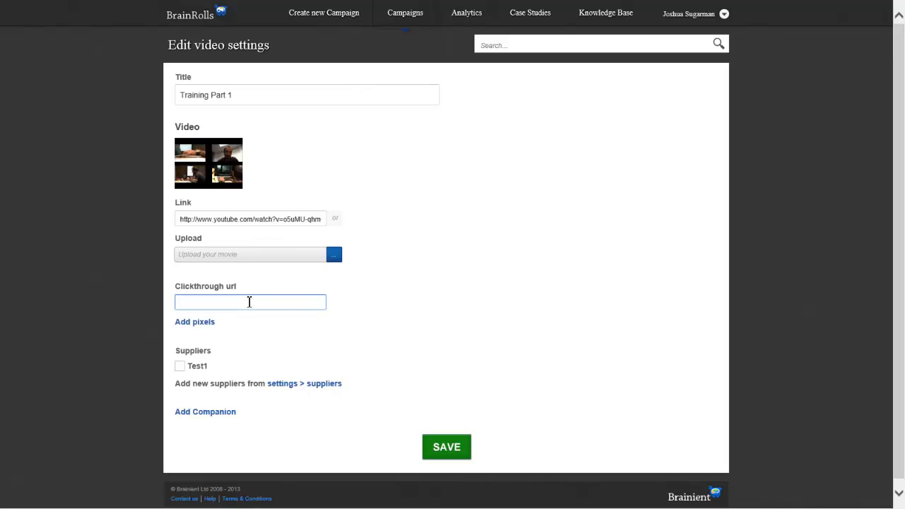
{"action": "left_click", "coordinate": [203, 322]}
{"action": "scroll", "coordinate": [259, 350], "scroll_direction": "down", "scroll_amount": 3}
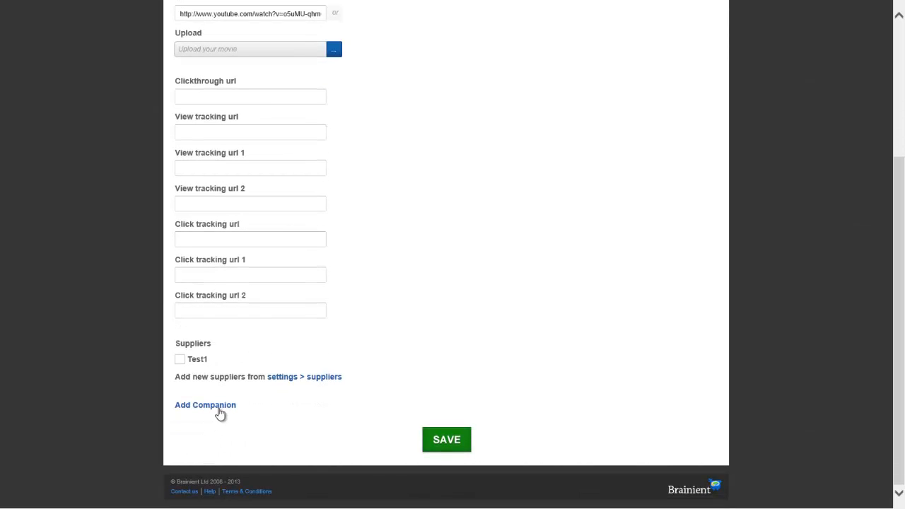
Show the companion fields, check the available companion types, and save the video settings with these fields blank.
{"action": "left_click", "coordinate": [219, 406]}
{"action": "scroll", "coordinate": [222, 410], "scroll_direction": "down", "scroll_amount": 1}
{"action": "left_click", "coordinate": [228, 361]}
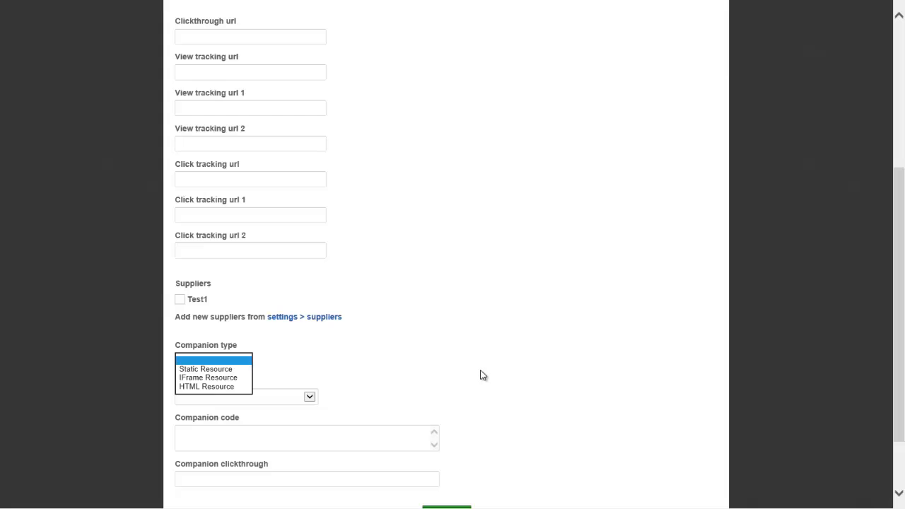
{"action": "scroll", "coordinate": [483, 378], "scroll_direction": "down", "scroll_amount": 1}
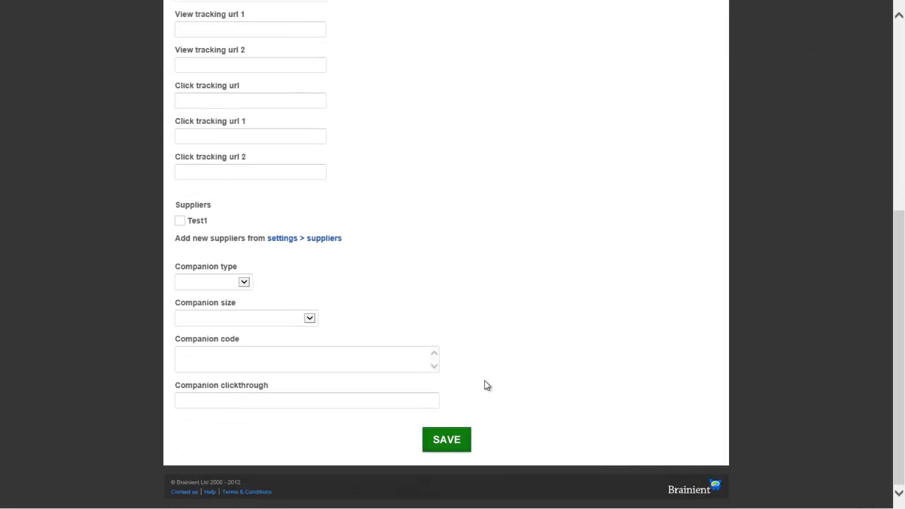
{"action": "left_click", "coordinate": [464, 437]}
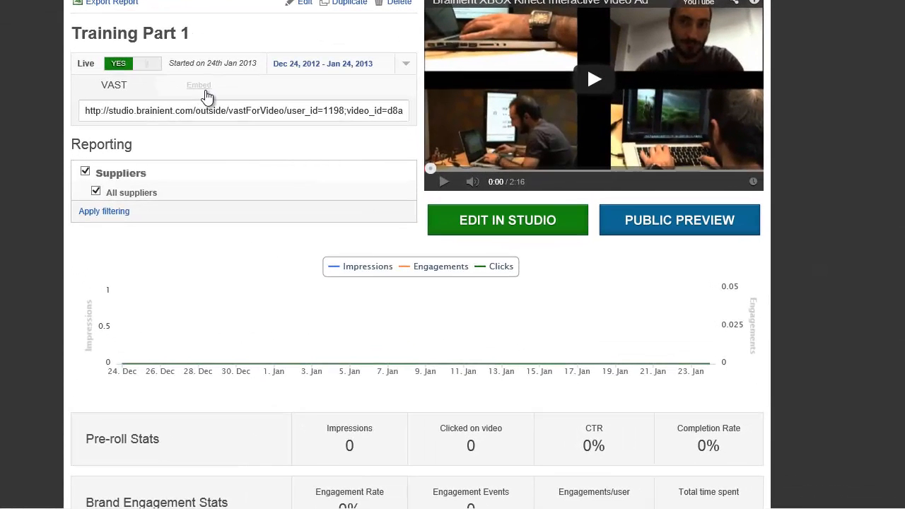
Examine the campaign's embed code with its dimension and autoplay options, and compare it with the VAST tag.
{"action": "left_click", "coordinate": [204, 91]}
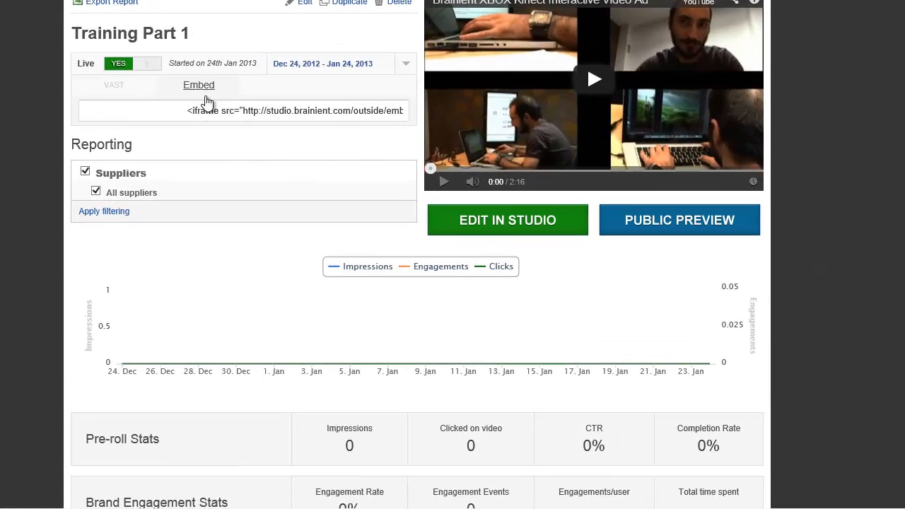
{"action": "left_click", "coordinate": [198, 112]}
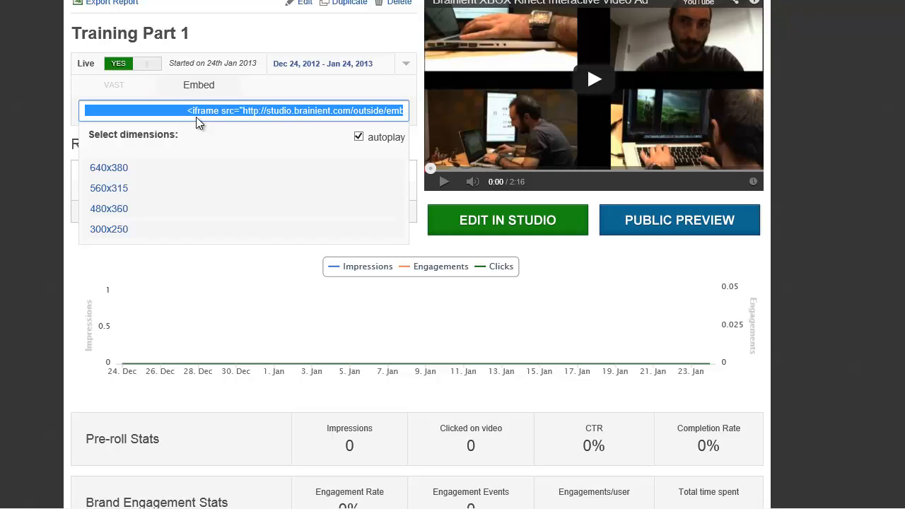
{"action": "left_click", "coordinate": [130, 93]}
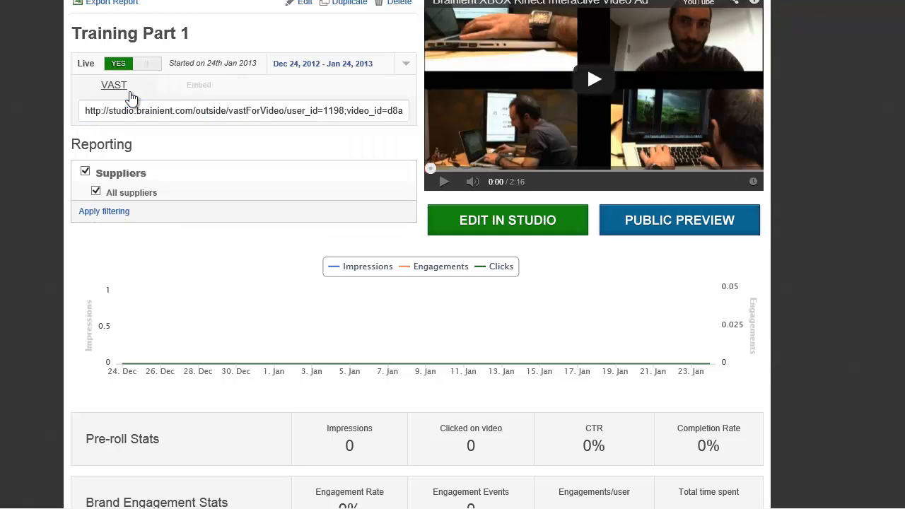
{"action": "left_click", "coordinate": [199, 86]}
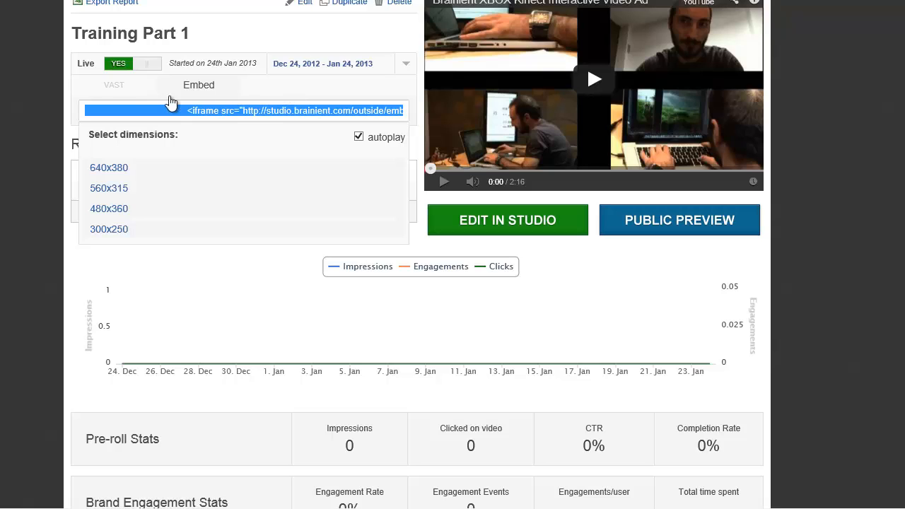
{"action": "left_click", "coordinate": [44, 101]}
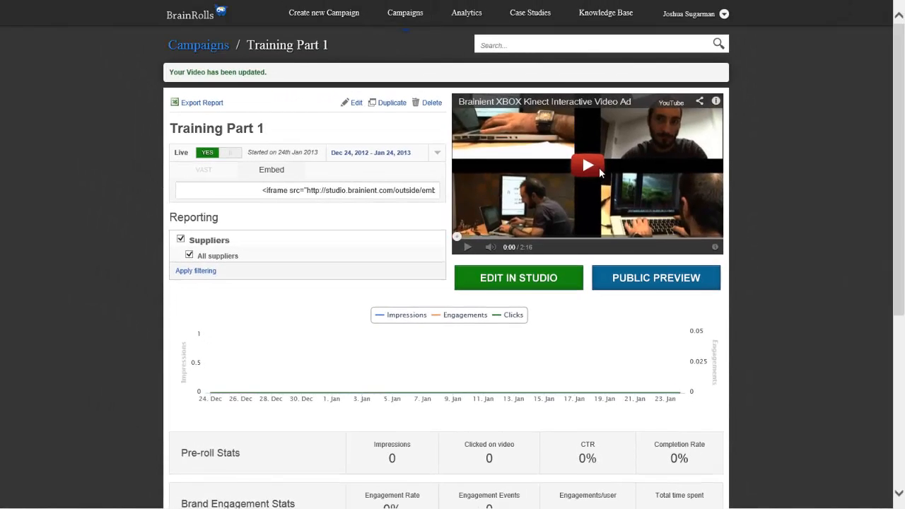
Play the campaign video briefly and pause it, and check its public preview page before closing that page.
{"action": "left_click", "coordinate": [609, 85]}
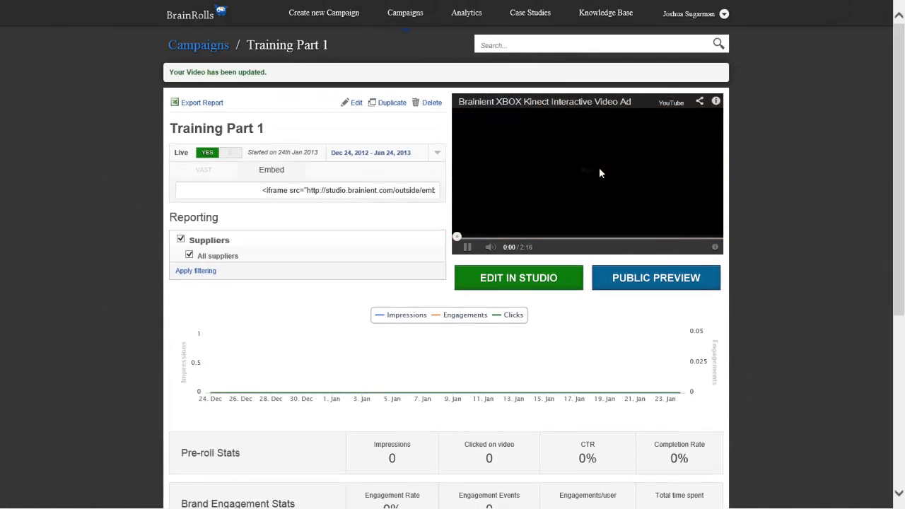
{"action": "left_click", "coordinate": [468, 248]}
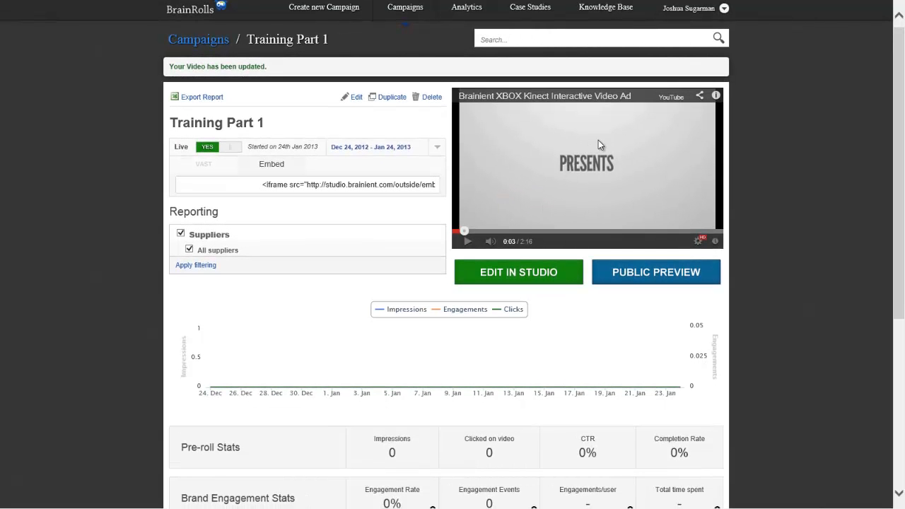
{"action": "left_click", "coordinate": [668, 276]}
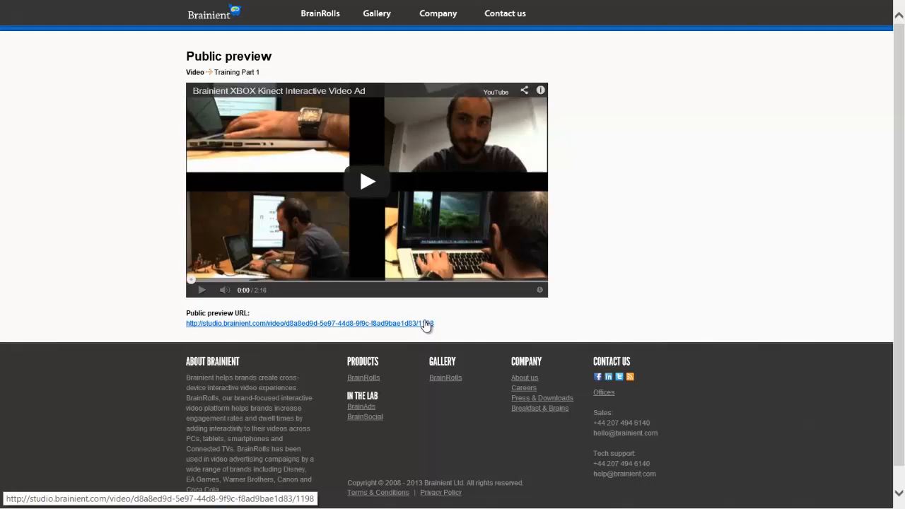
{"action": "mouse_move", "coordinate": [301, 6]}
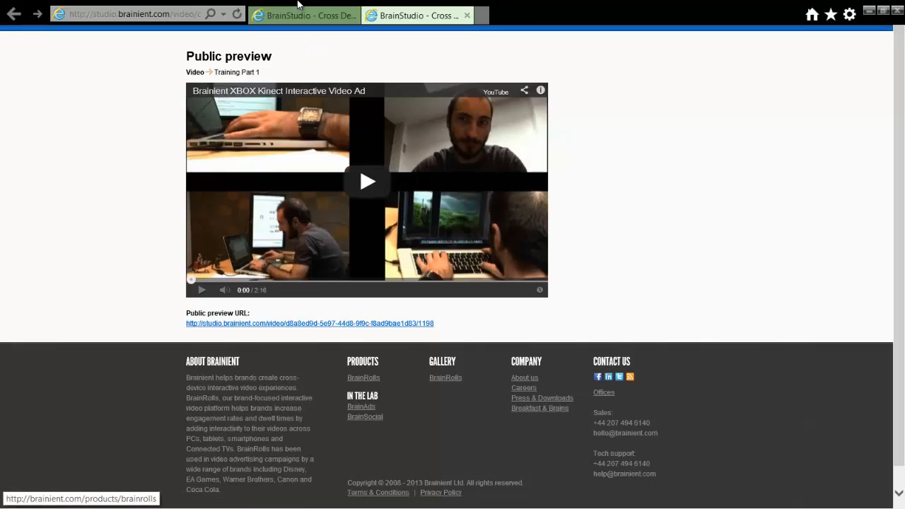
{"action": "left_click", "coordinate": [467, 15]}
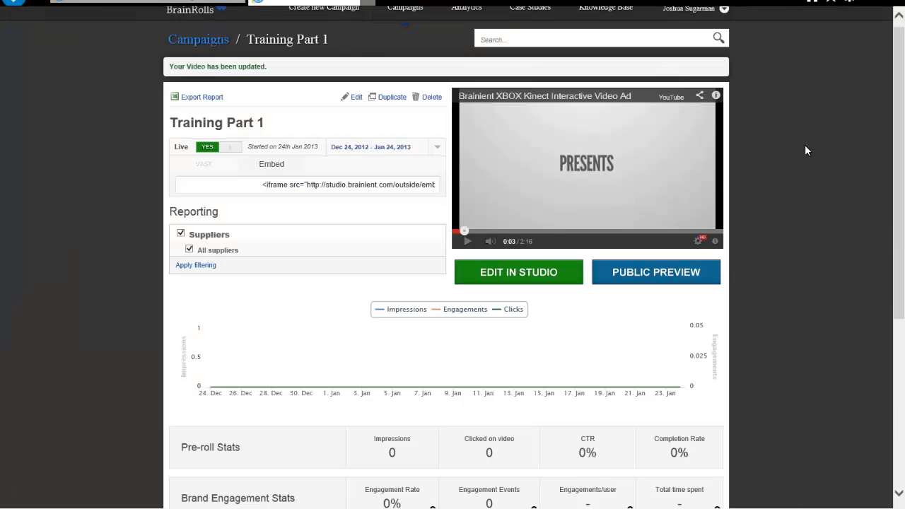
Open Training Part 1 in the studio editor, look through the engagement and click-thru apps, and exit without adding any.
{"action": "left_click", "coordinate": [521, 281]}
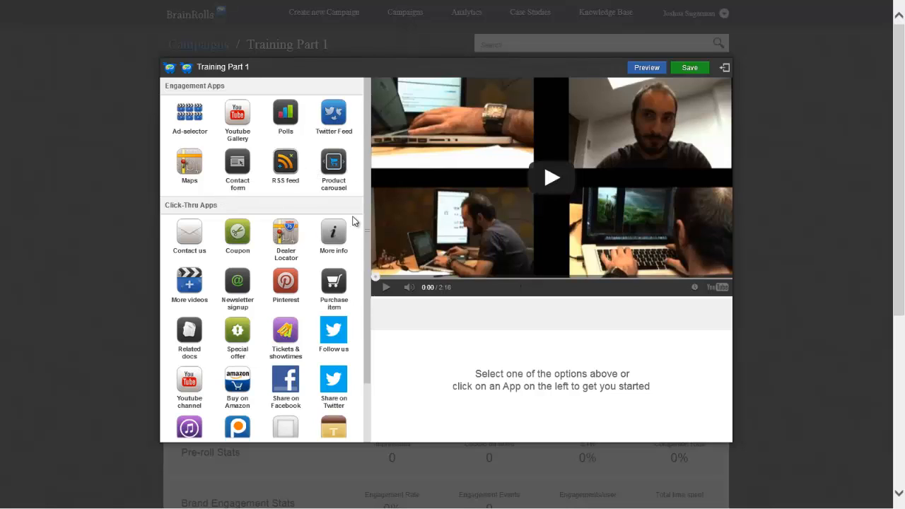
{"action": "scroll", "coordinate": [367, 223], "scroll_direction": "down", "scroll_amount": 3}
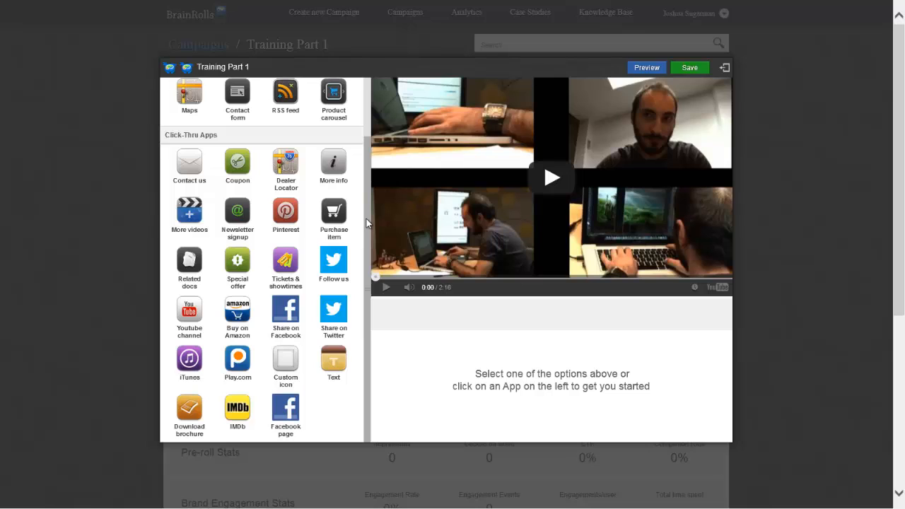
{"action": "left_click_drag", "start_coordinate": [368, 220], "coordinate": [363, 156]}
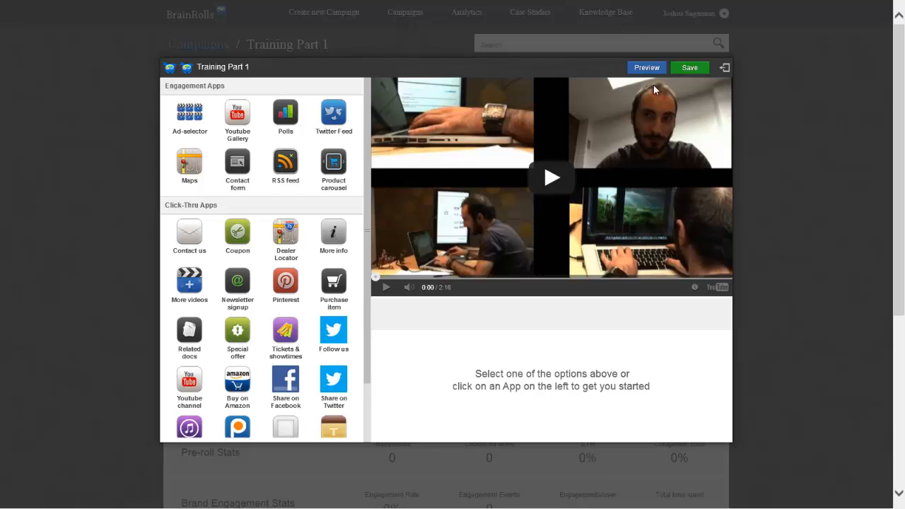
{"action": "left_click", "coordinate": [726, 73]}
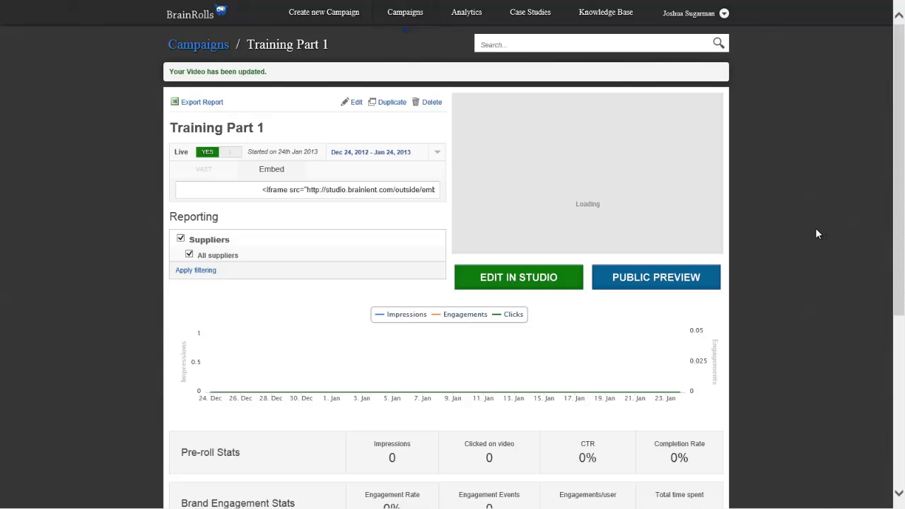